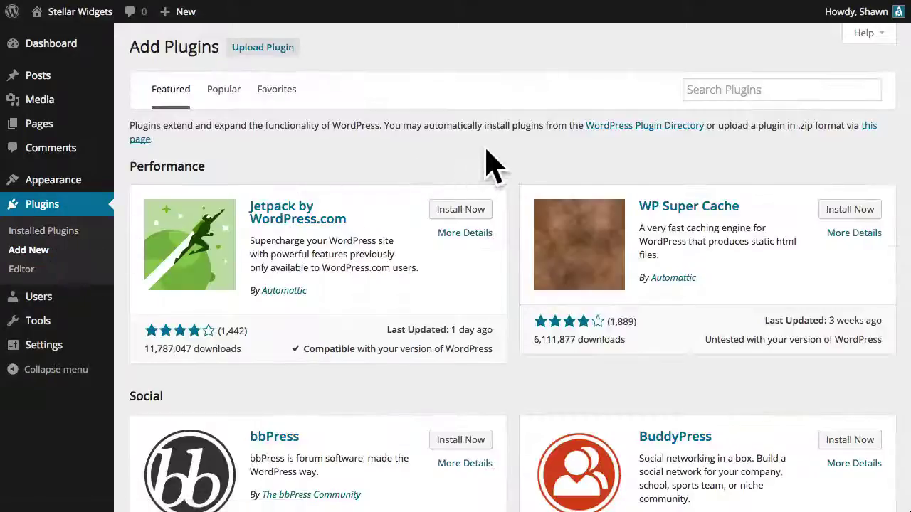
Visit the WordPress Plugin Directory and open the featured Jetpack by WordPress.com plugin
left_click(610, 131)
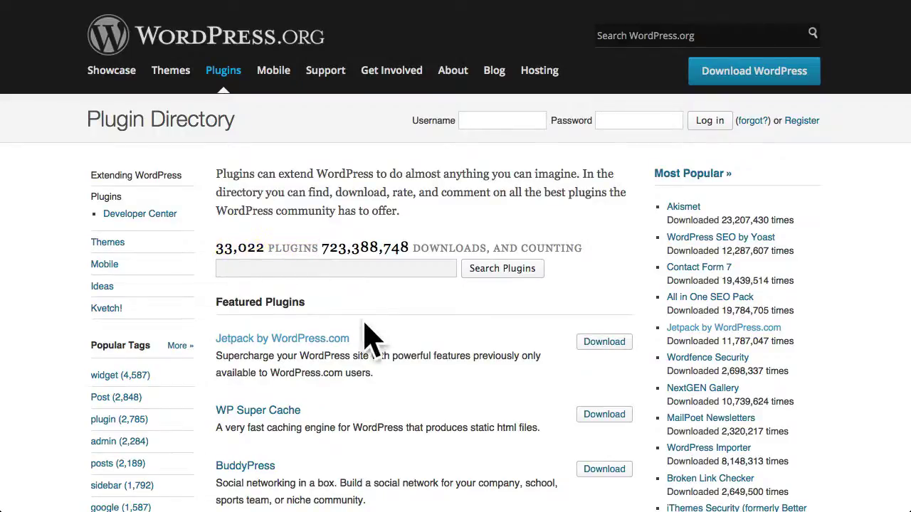
left_click(331, 340)
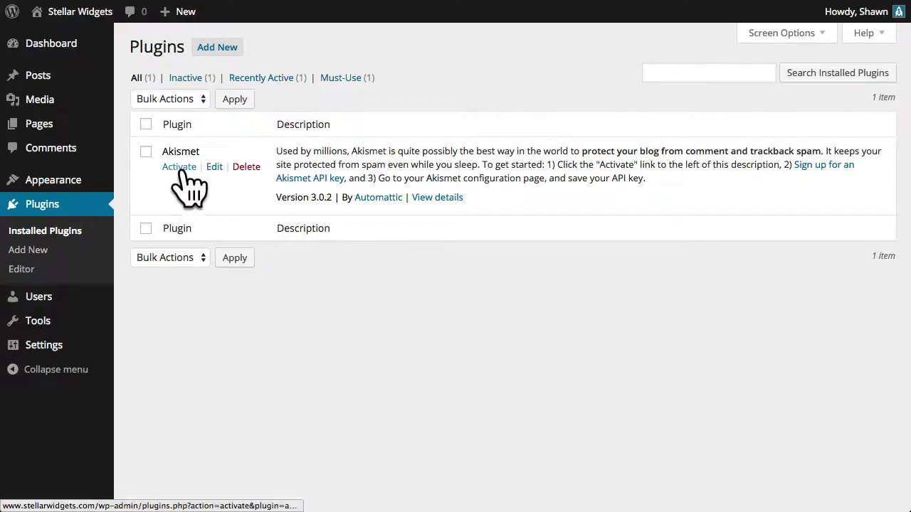
Activate the Akismet plugin and start its account activation by requesting an API key
left_click(182, 169)
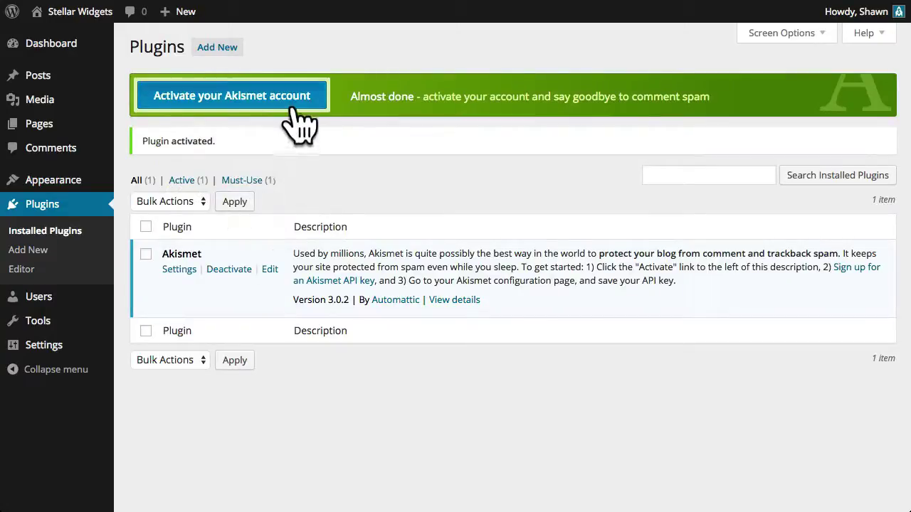
left_click(299, 114)
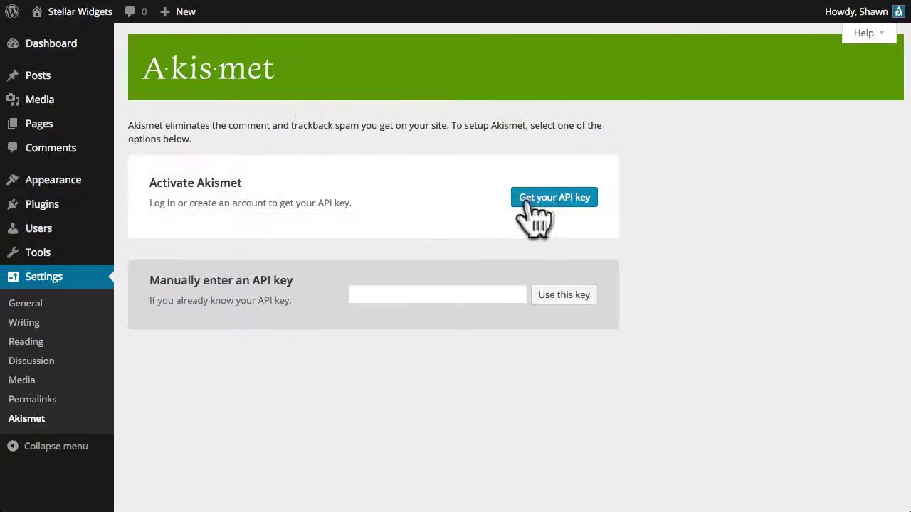
left_click(562, 201)
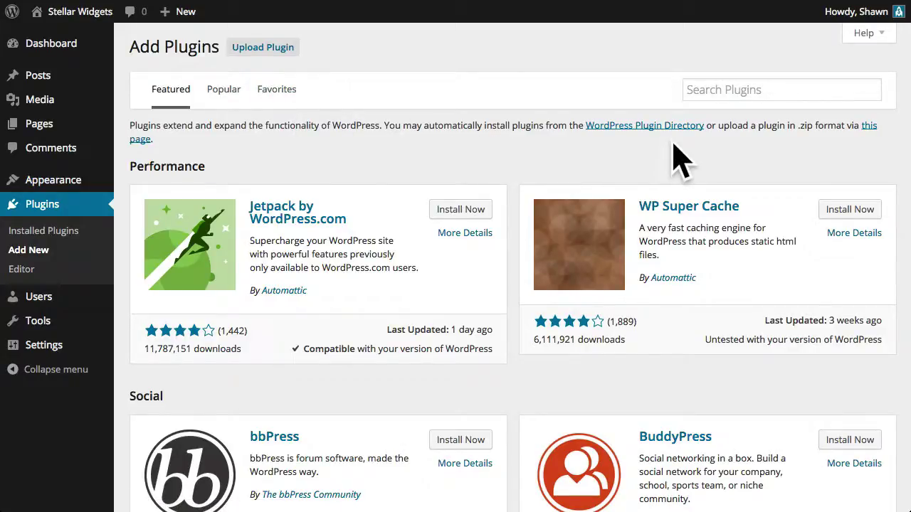
Check the plugin upload option, and look through the featured plugins and popular tags for adding plugins
left_click(262, 47)
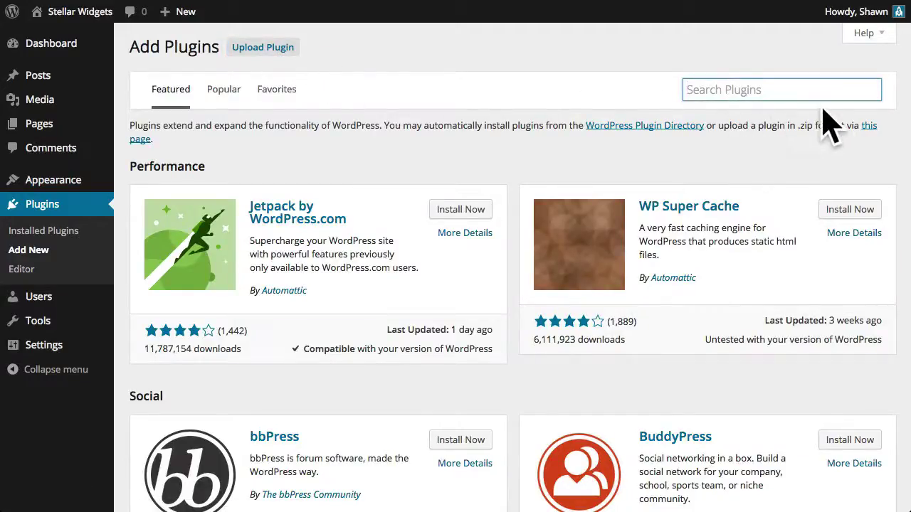
scroll(819, 165, "down", 8)
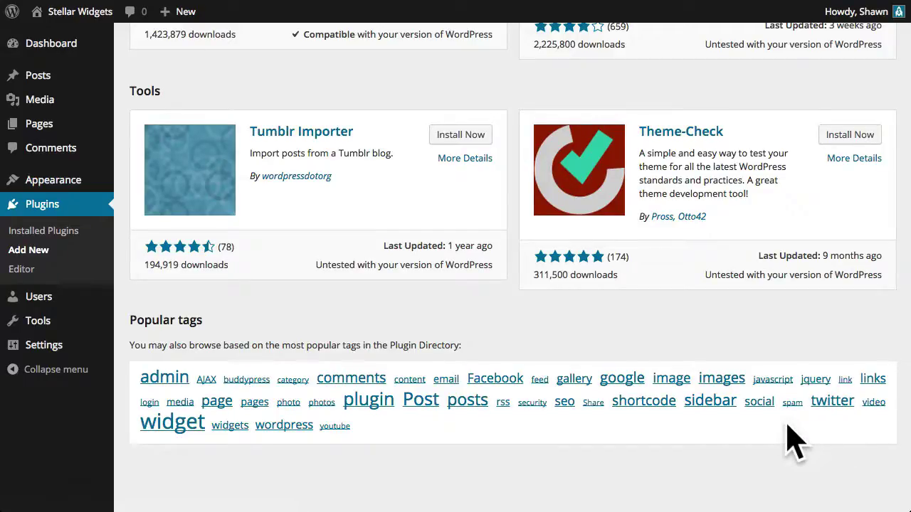
scroll(790, 436, "up", 10)
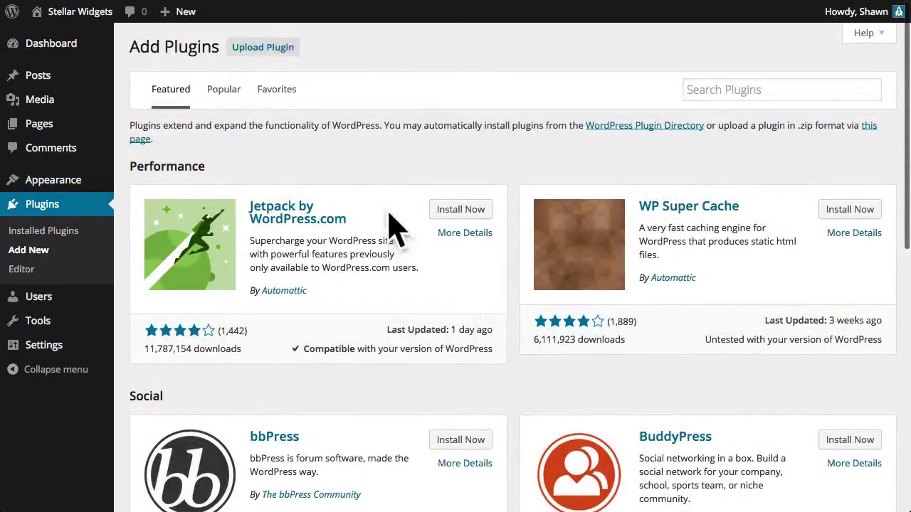
Open the details of Jetpack by WordPress.com and review its full feature list on the Jetpack.me site
left_click(459, 235)
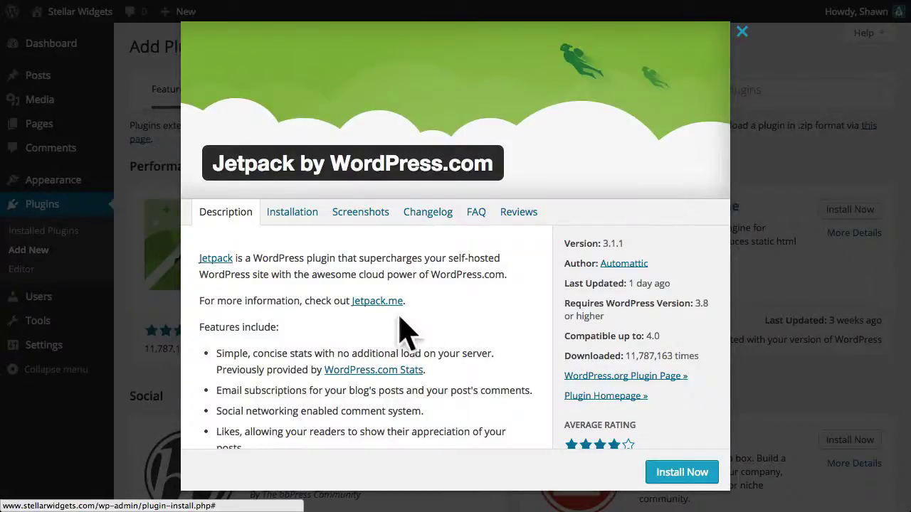
left_click(379, 302)
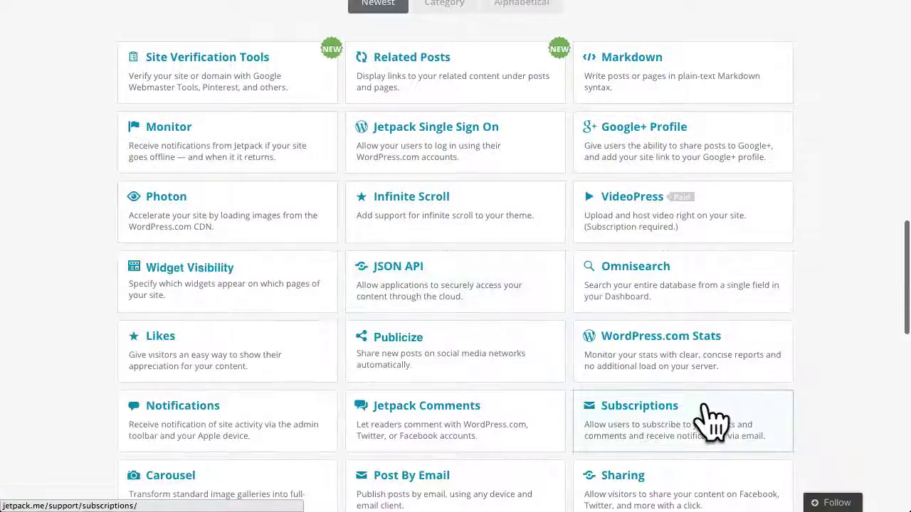
scroll(712, 419, "down", 3)
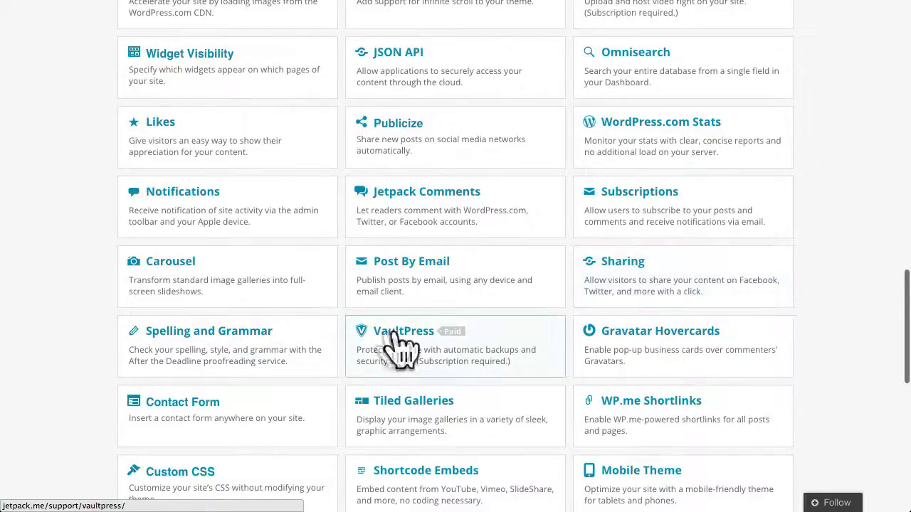
scroll(299, 304, "down", 3)
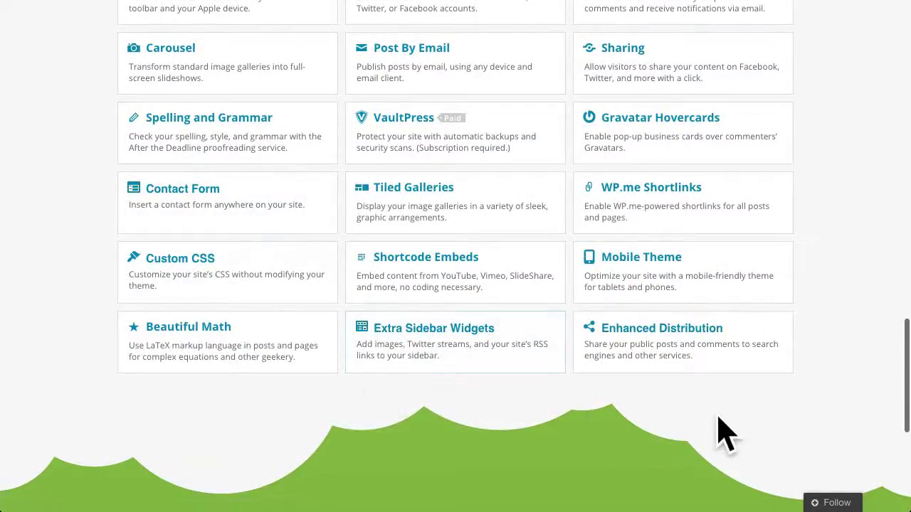
scroll(725, 432, "up", 15)
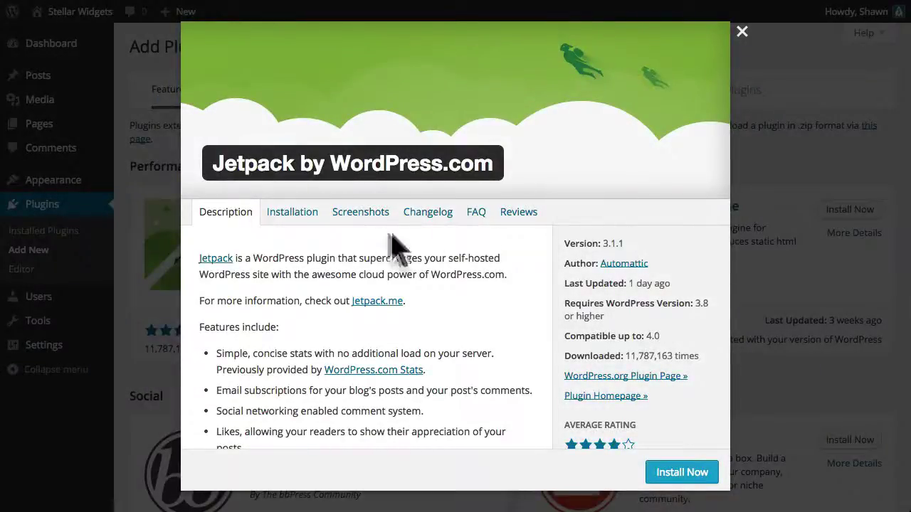
Review Jetpack's description, installation notes and screenshots in its plugin details, and install the plugin
scroll(498, 260, "down", 3)
scroll(532, 292, "down", 4)
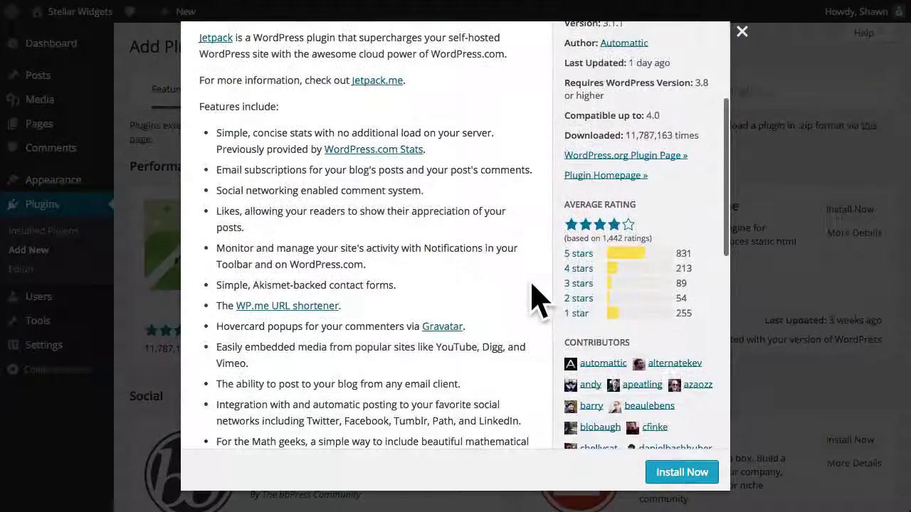
scroll(533, 299, "up", 6)
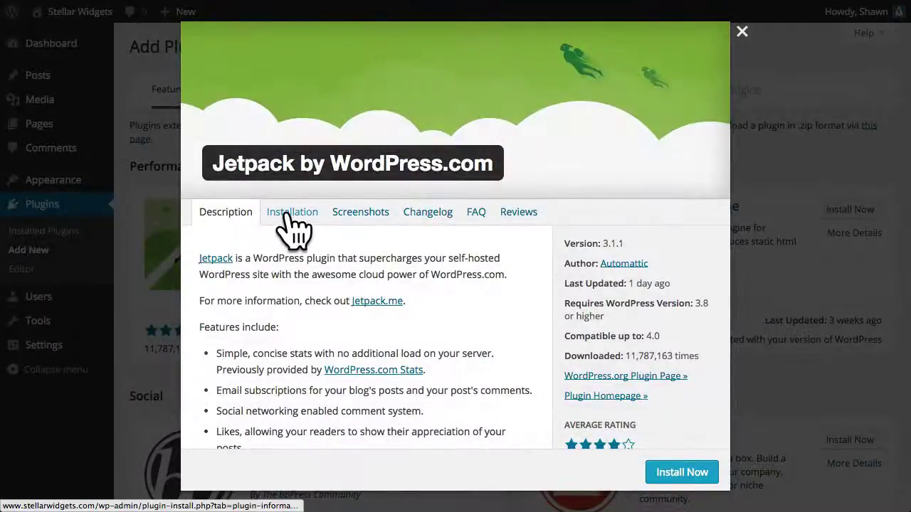
left_click(292, 212)
left_click(364, 216)
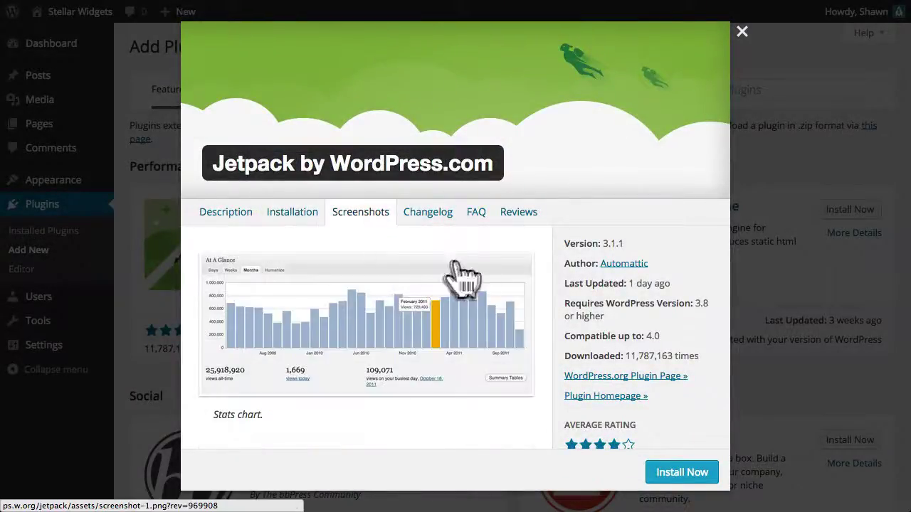
scroll(488, 278, "down", 4)
scroll(489, 278, "up", 5)
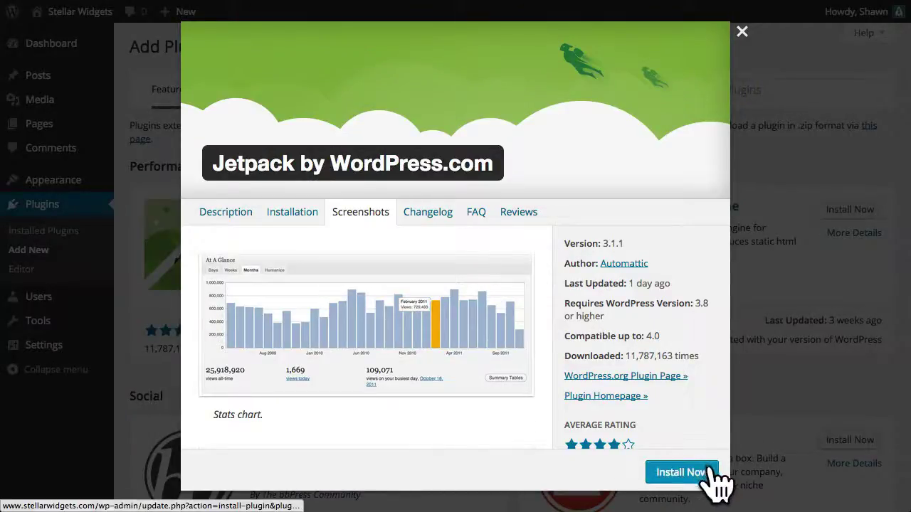
left_click(714, 476)
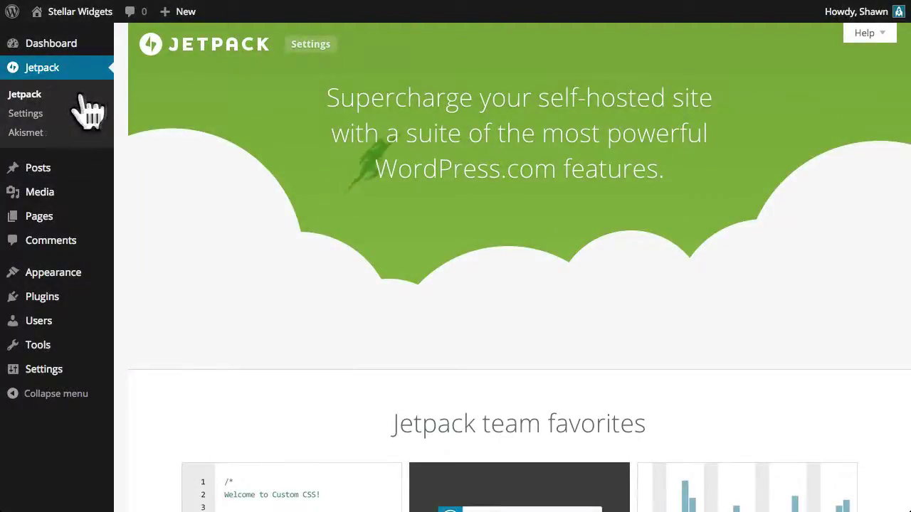
Activate the Extra Sidebar Widgets module in the Jetpack settings
scroll(158, 193, "down", 3)
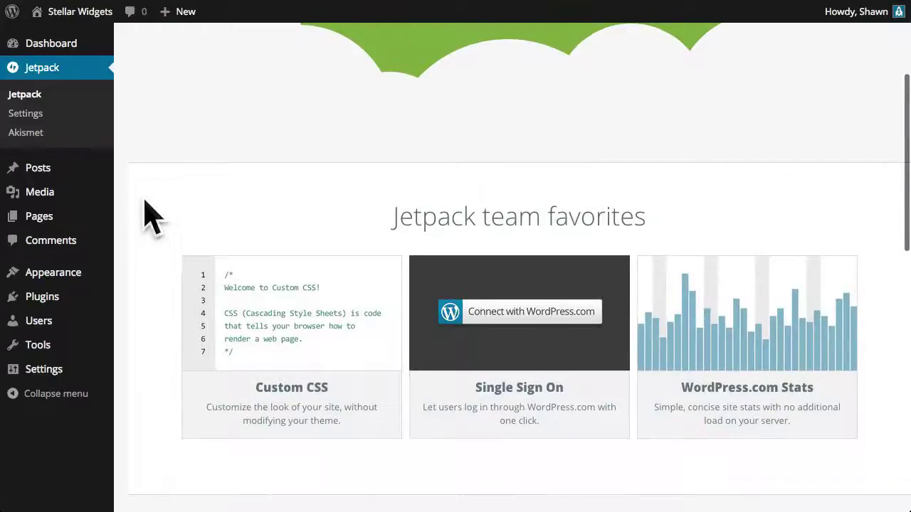
left_click(65, 118)
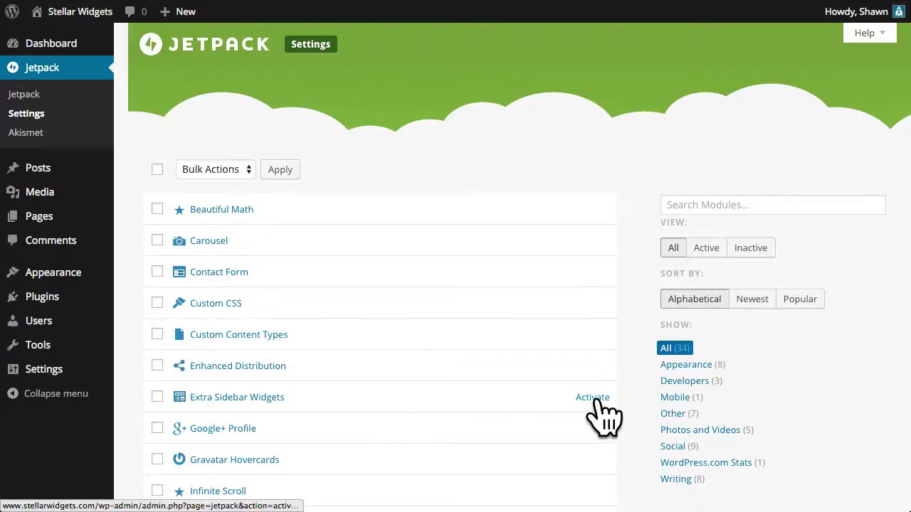
left_click(595, 399)
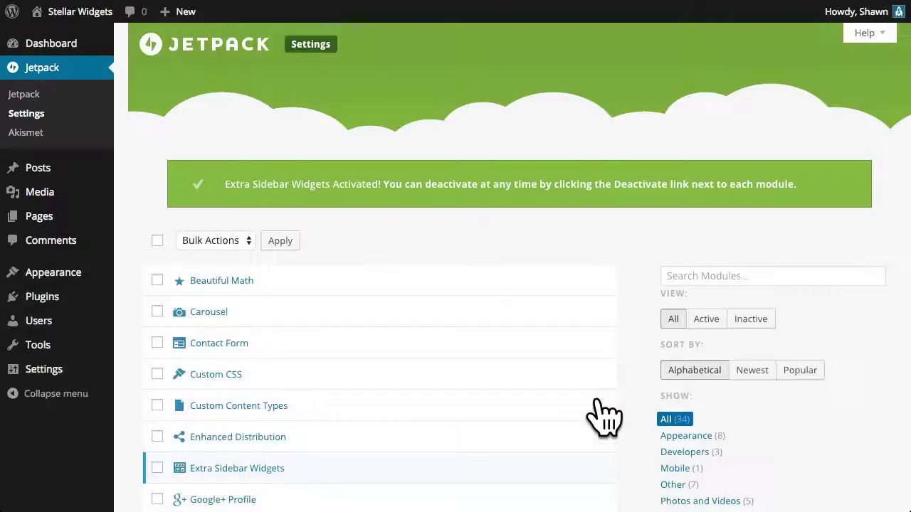
Configure Extra Sidebar Widgets by adding the Blog Subscriptions (Jetpack) widget below the Text widget in the Primary Sidebar, and save it
scroll(630, 346, "down", 3)
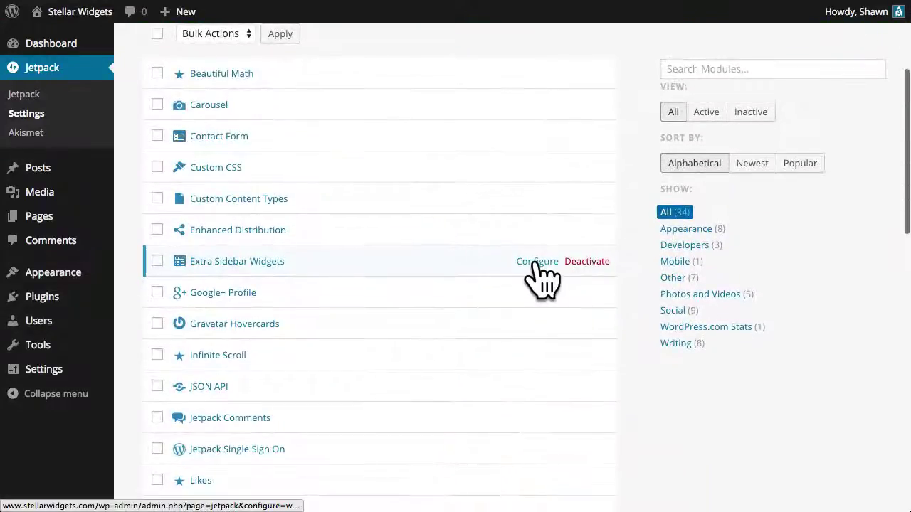
left_click(541, 278)
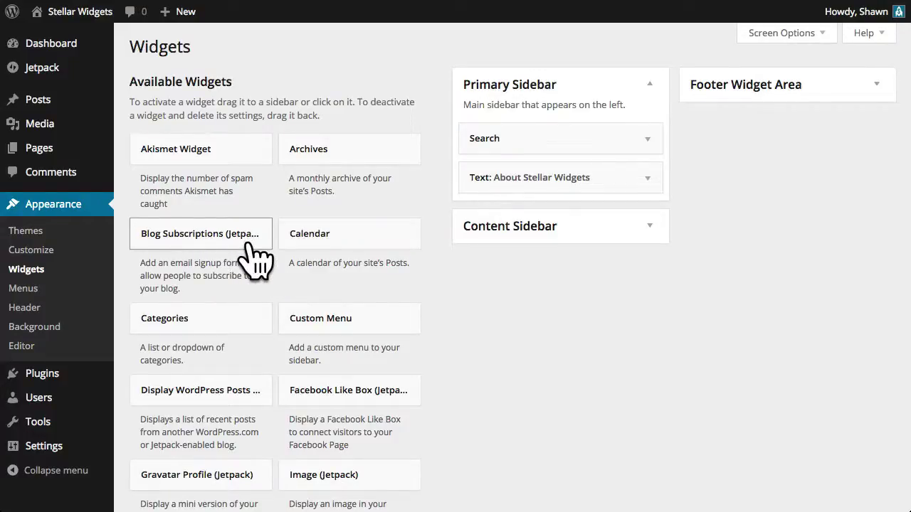
scroll(254, 255, "down", 5)
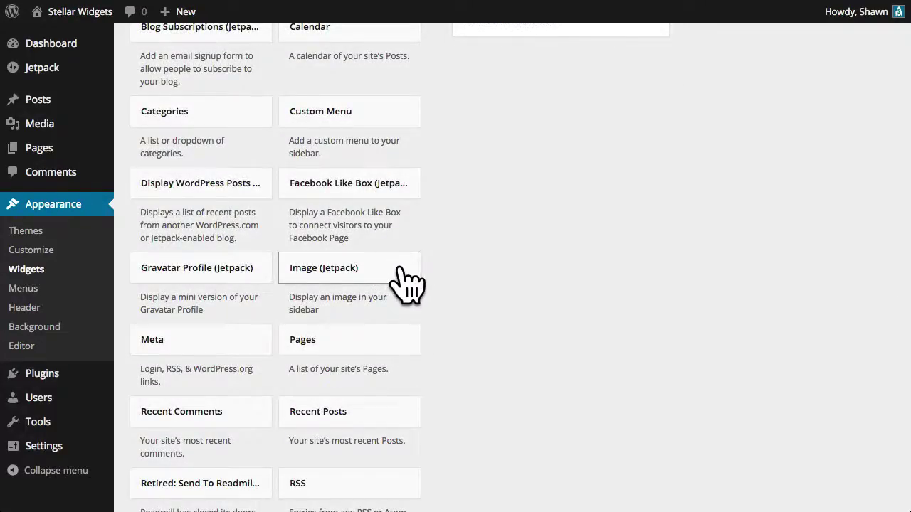
scroll(264, 281, "up", 5)
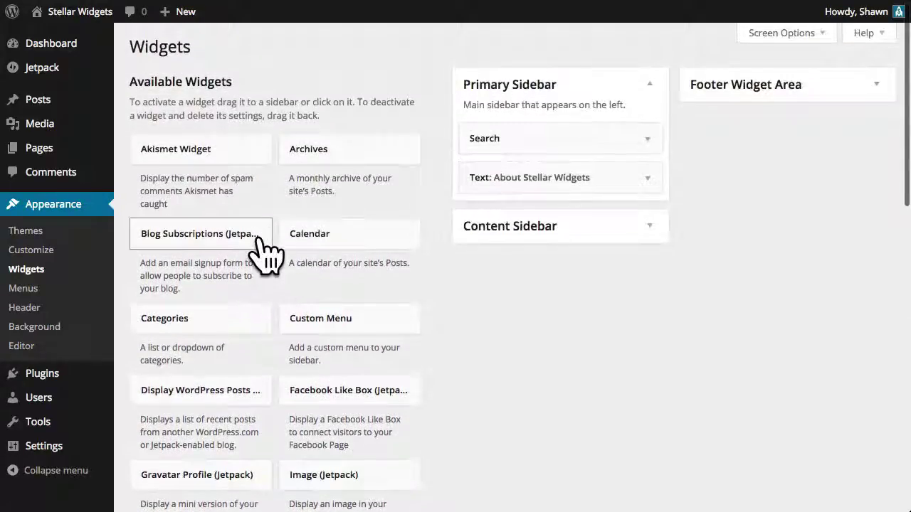
left_click_drag(261, 238, 592, 209)
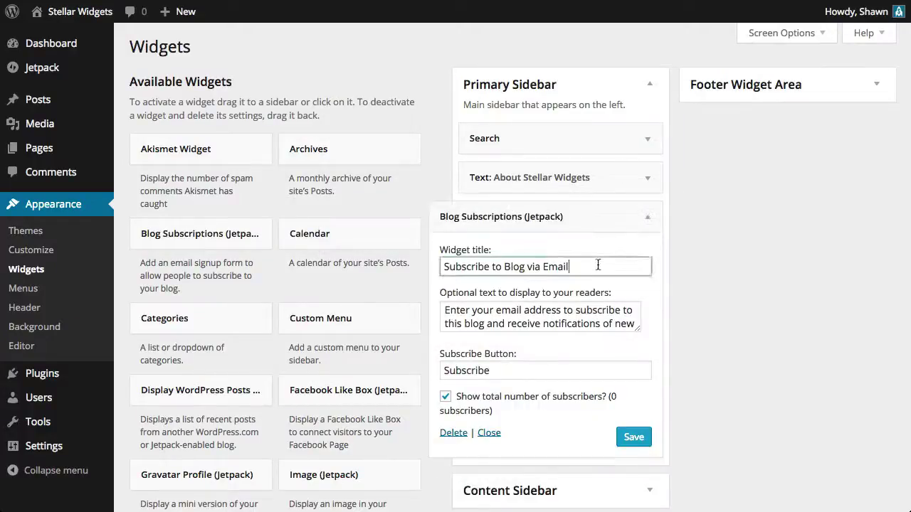
left_click(605, 314)
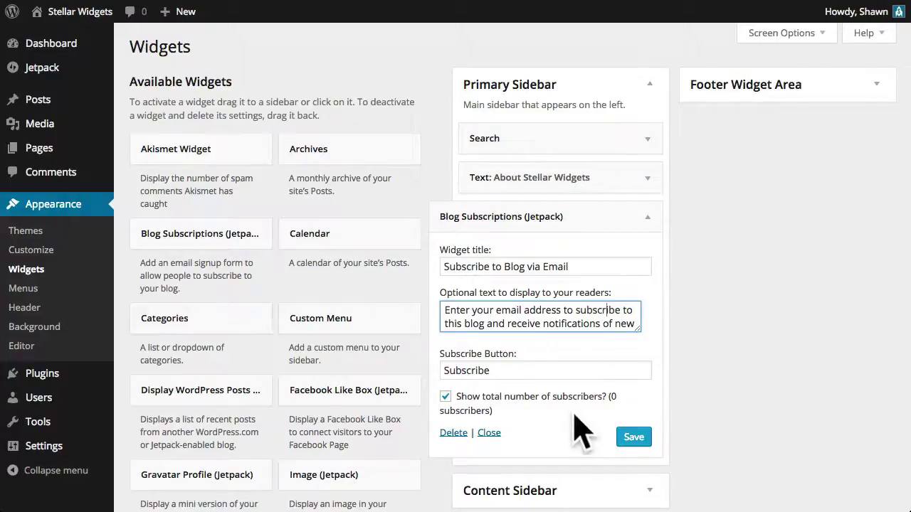
left_click(635, 439)
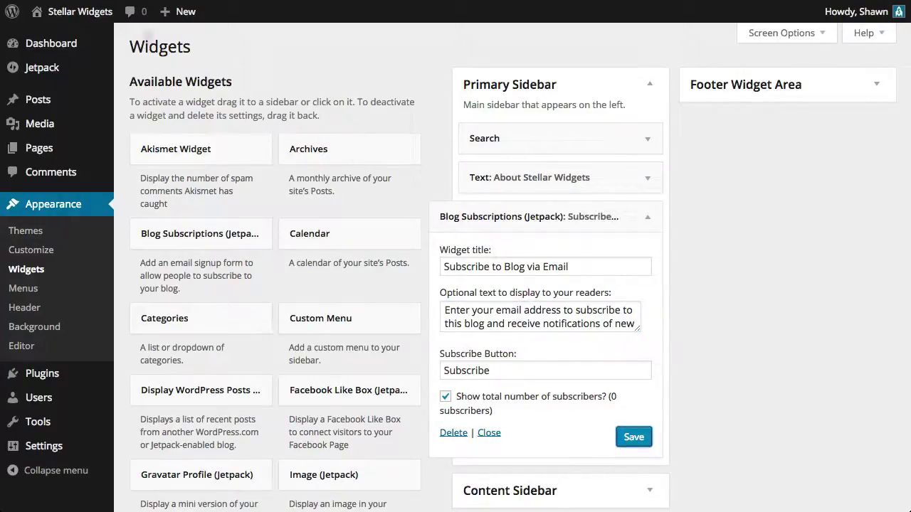
View the Stellar Widgets front page down its sidebar, and browse the feature list on the Jetpack site
left_click(57, 13)
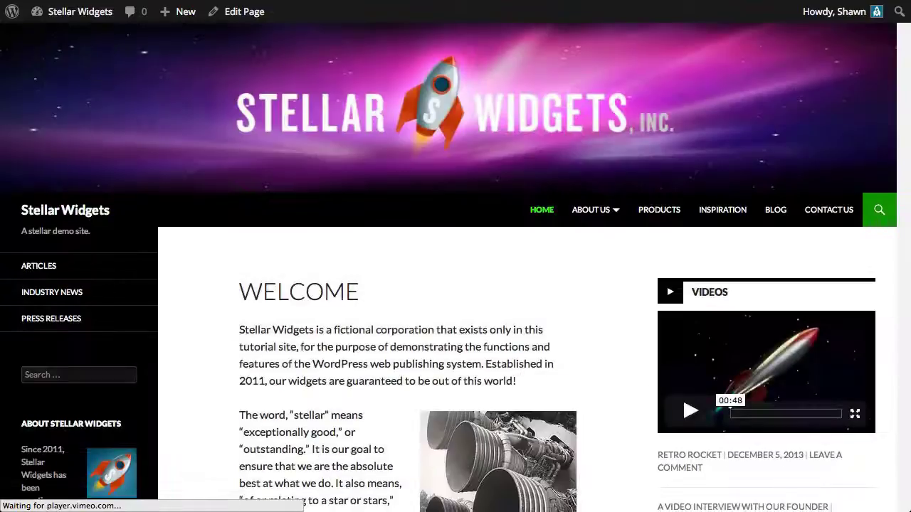
scroll(196, 142, "down", 5)
scroll(206, 203, "down", 5)
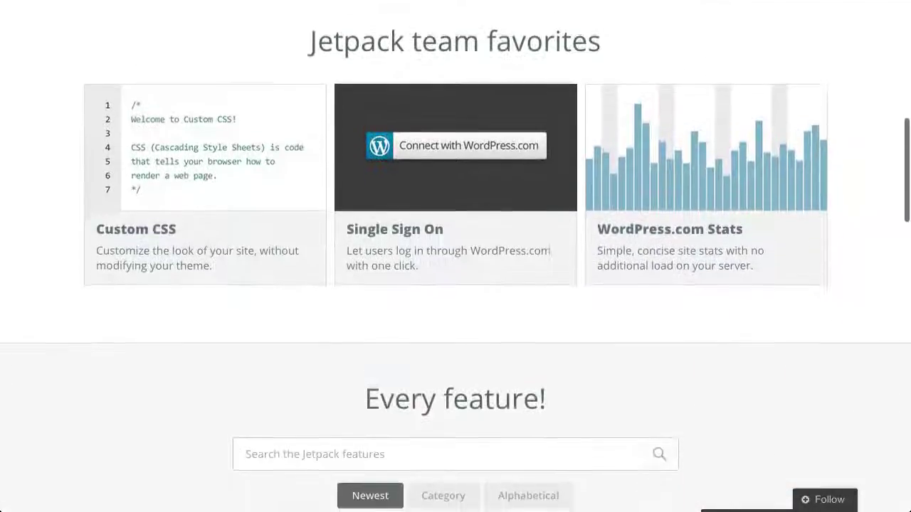
scroll(455, 284, "down", 8)
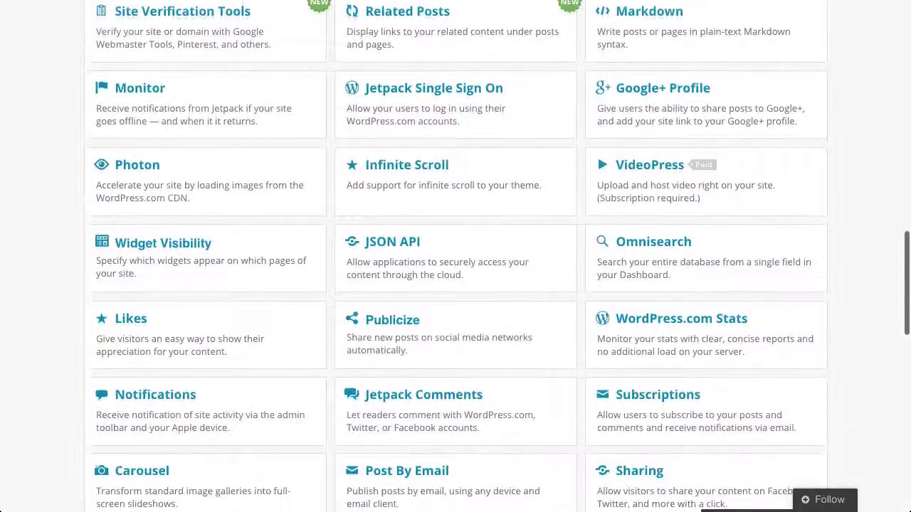